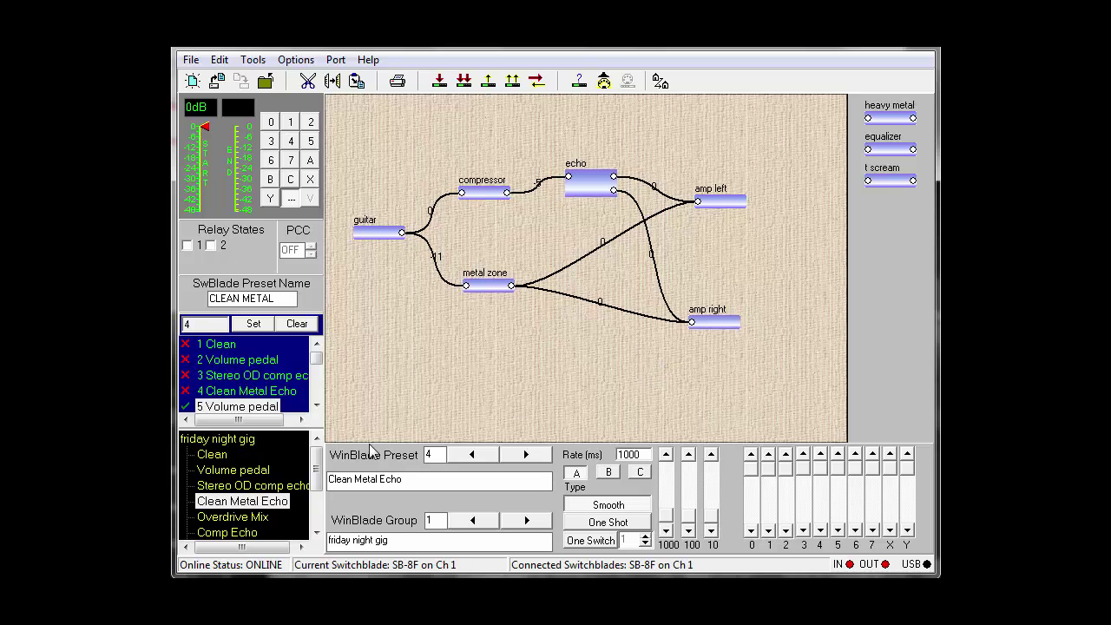
Load the Stereo OD comp echo, Volume pedal, and finally Clean presets from the friday night gig group.
left_click(246, 485)
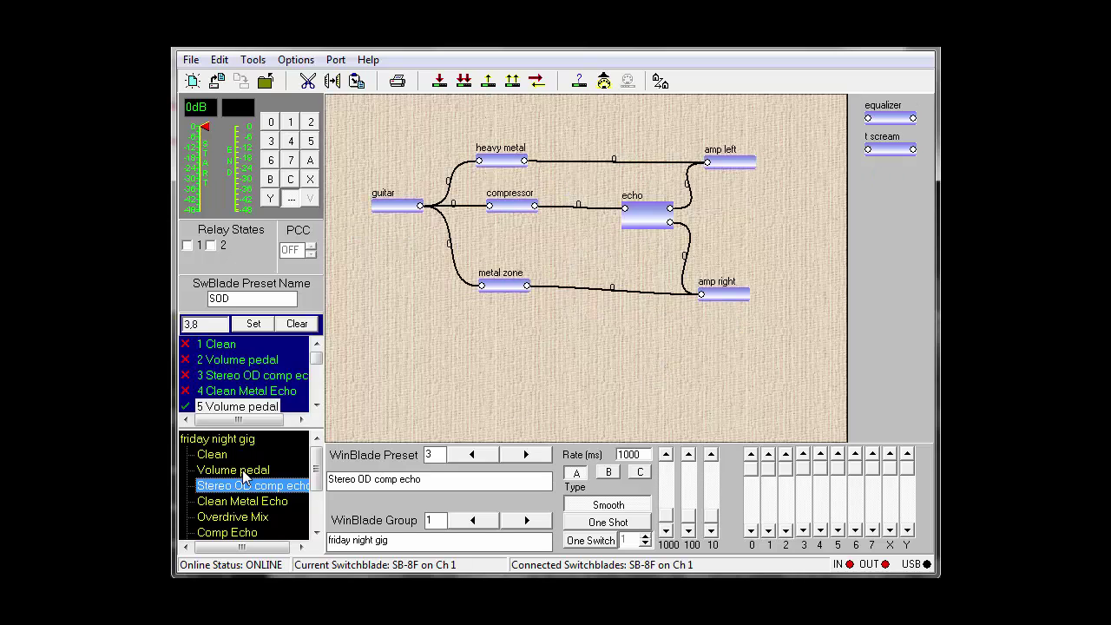
left_click(235, 469)
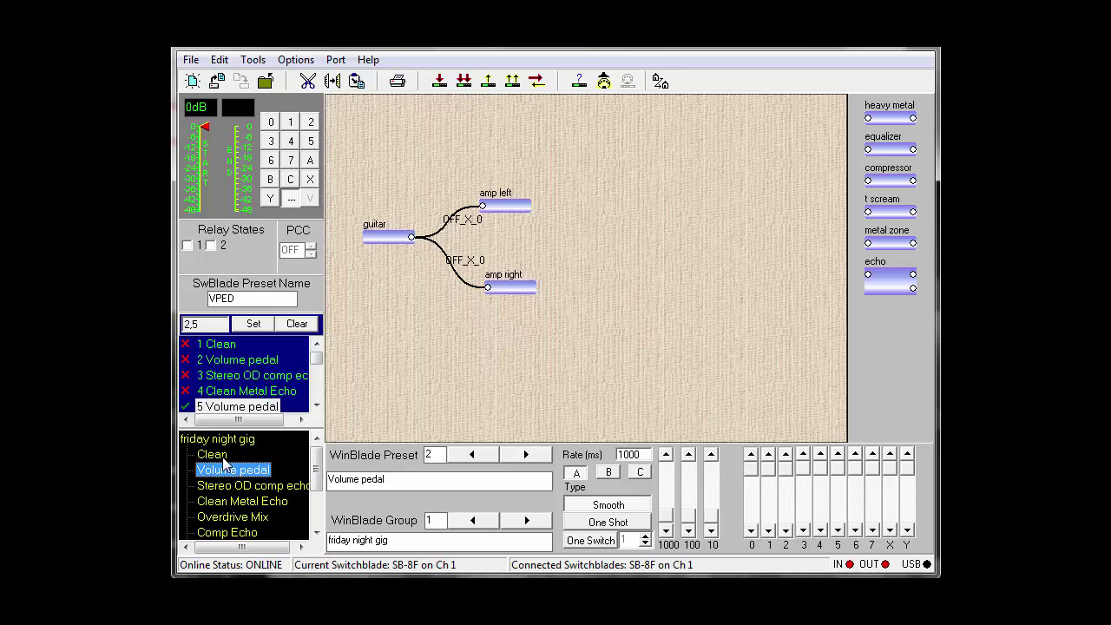
left_click(213, 454)
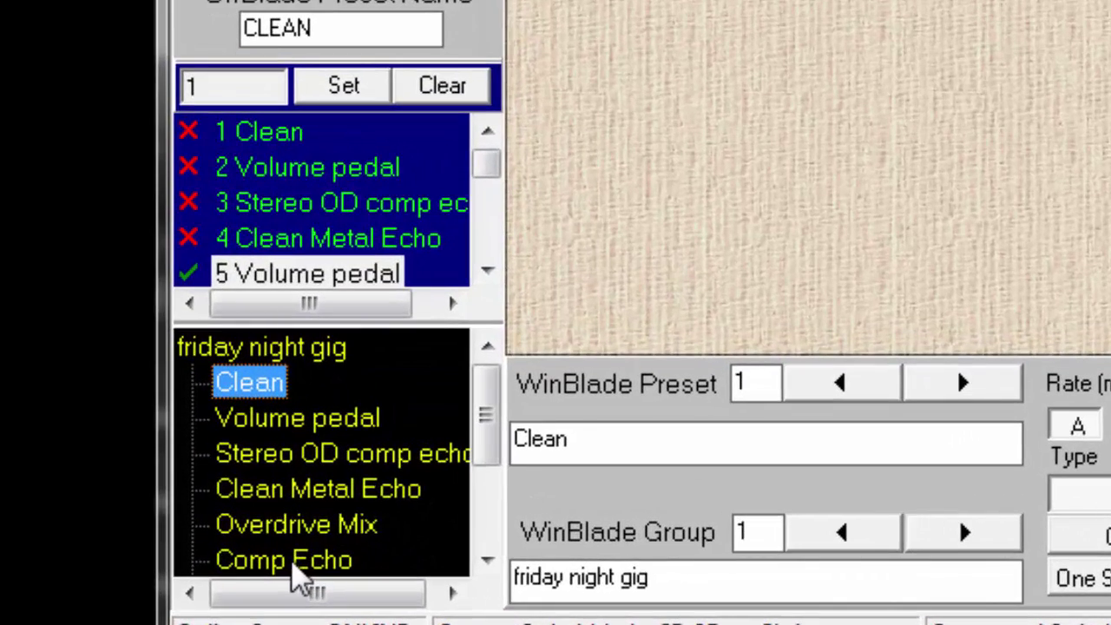
Place Comp Echo into SwitchBlade slot 6 and scroll the preset list back to the top.
mouse_move(300, 577)
left_mouse_down()
mouse_move(355, 268)
mouse_move(314, 210)
left_mouse_up()
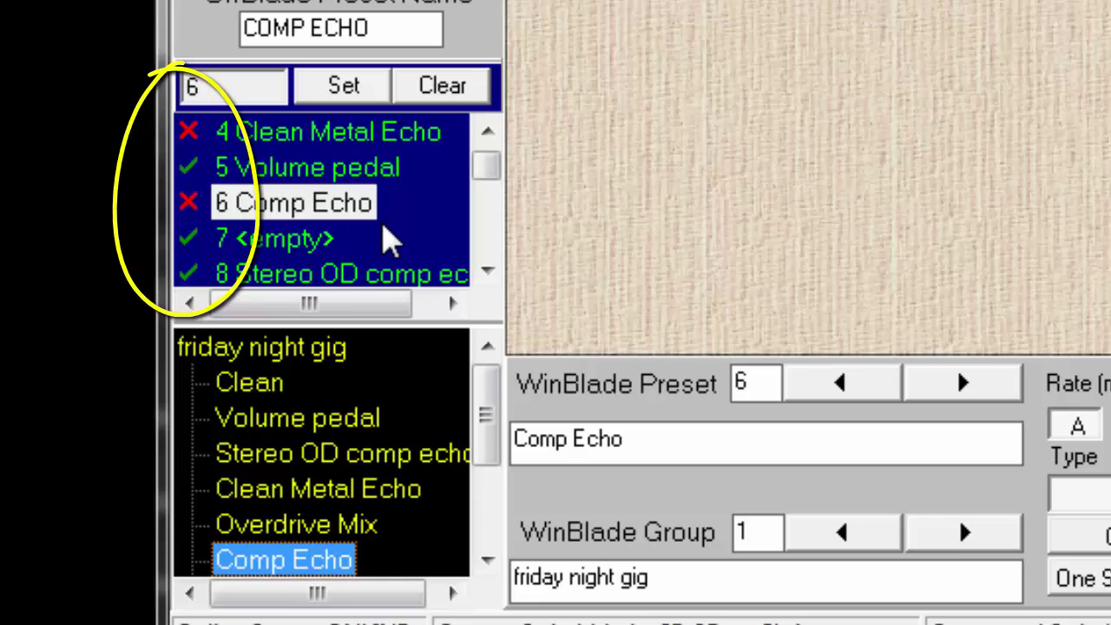
left_click(484, 130)
left_click(484, 130)
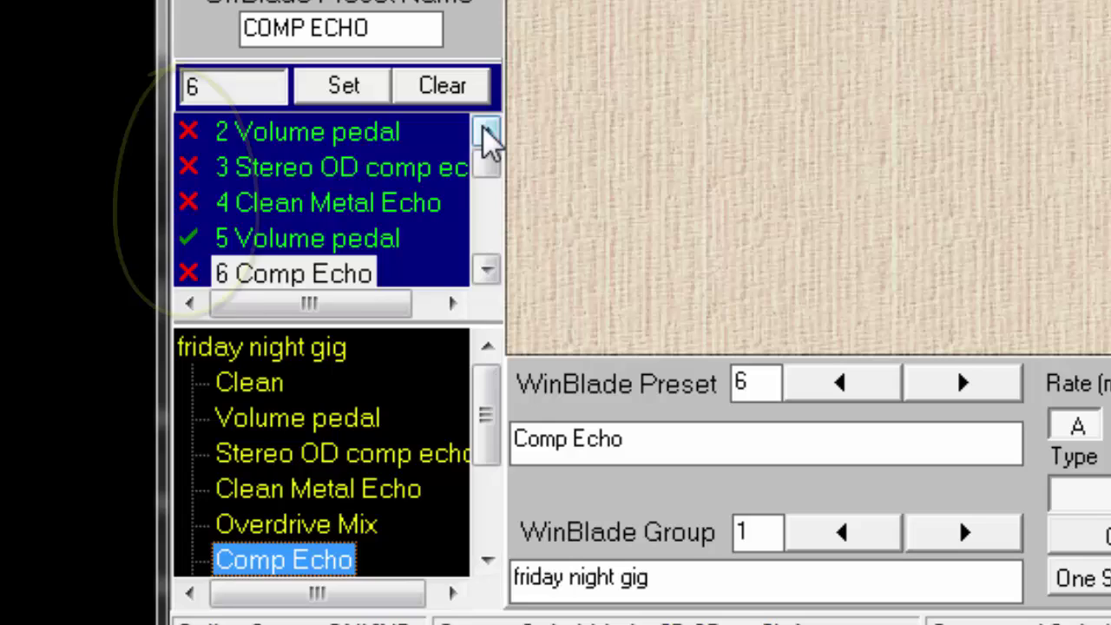
left_click(484, 132)
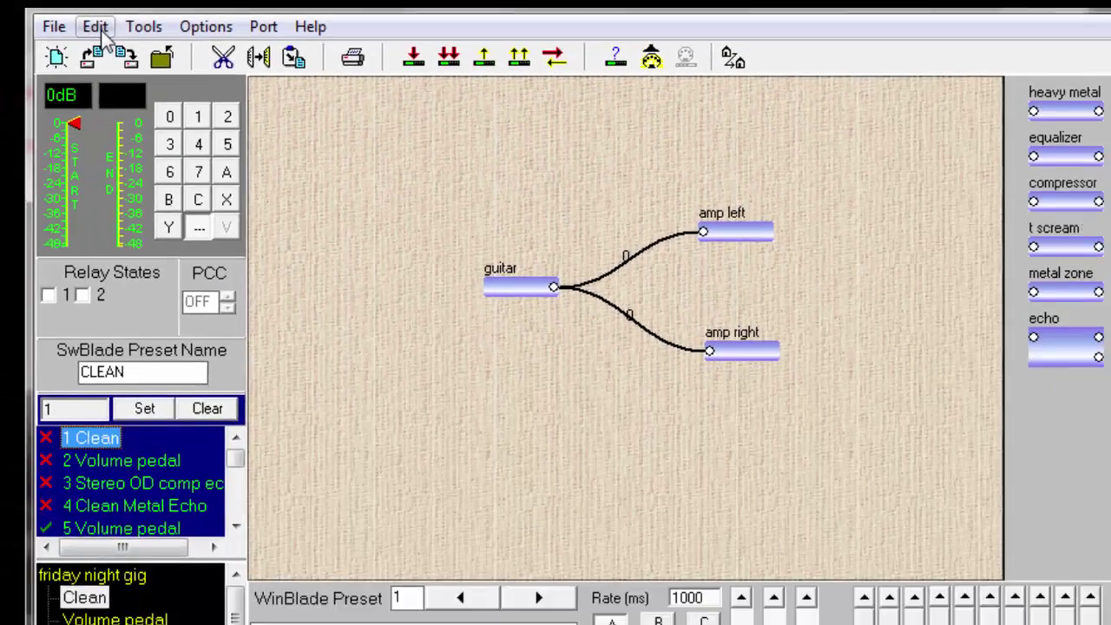
Write preset 1, Clean, to the SwitchBlade with Edit > Write and dismiss the success message.
left_click(162, 17)
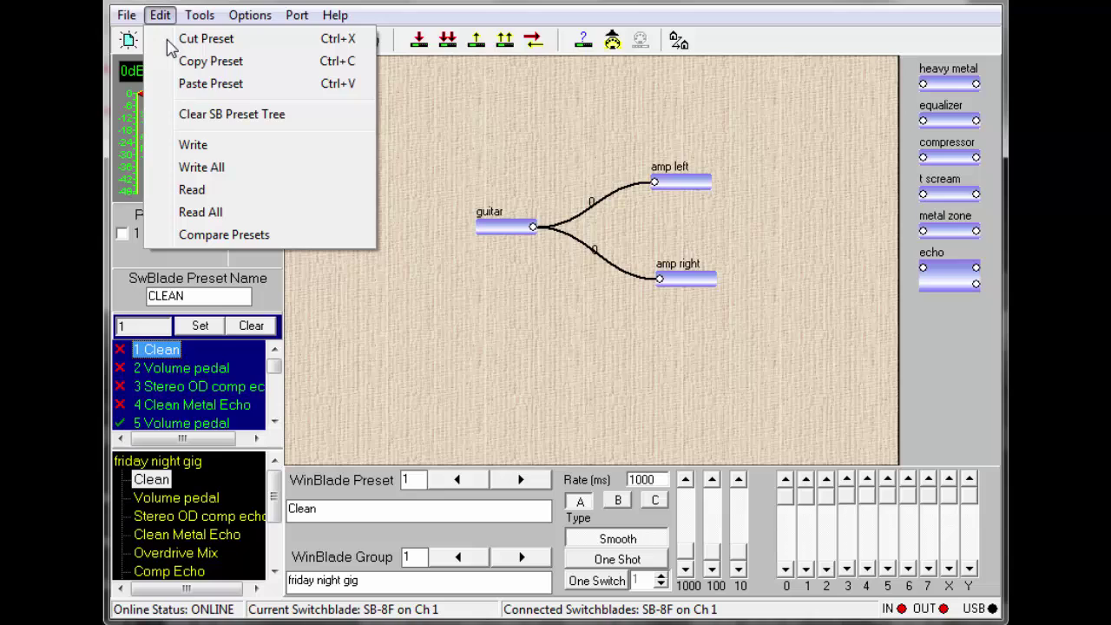
left_click(191, 145)
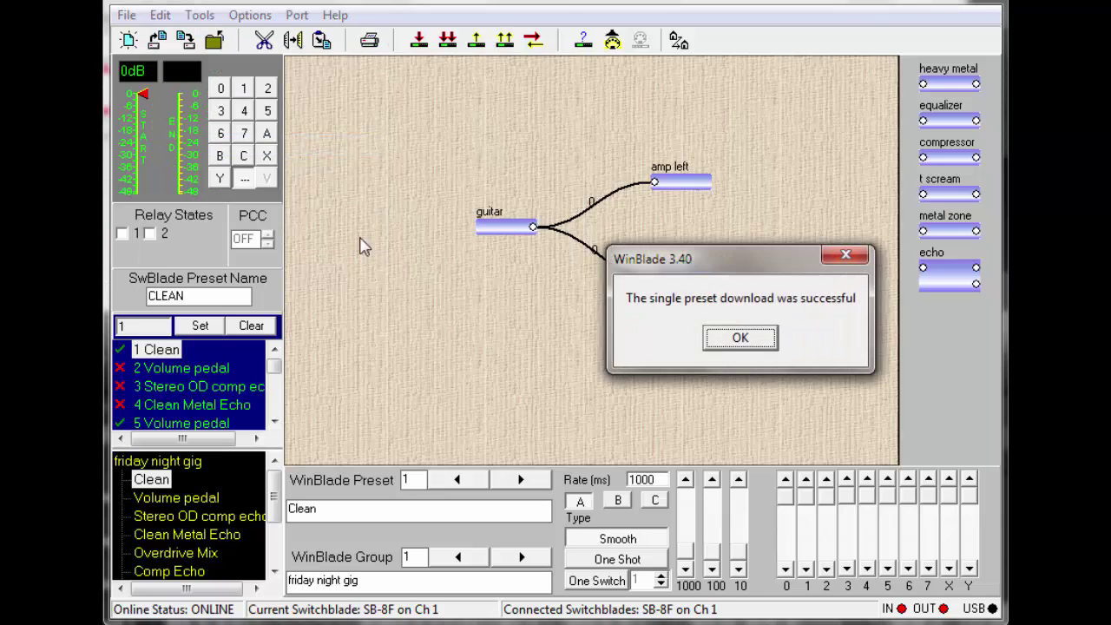
left_click(740, 339)
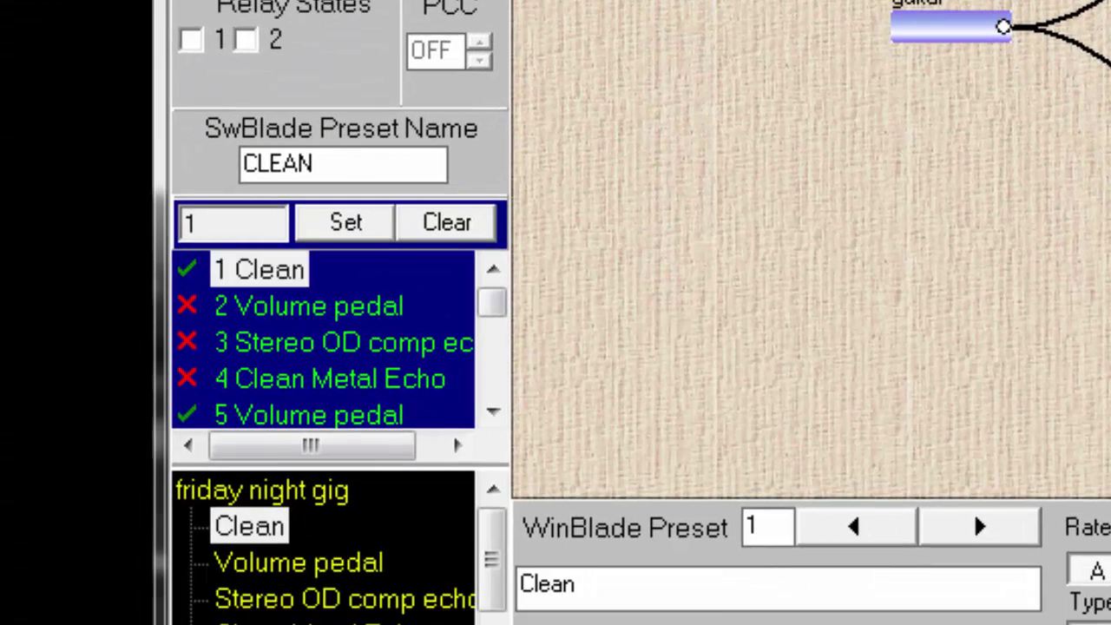
Write all presets to the SwitchBlade, then scroll up and select slot 1, Clean.
left_click(187, 306)
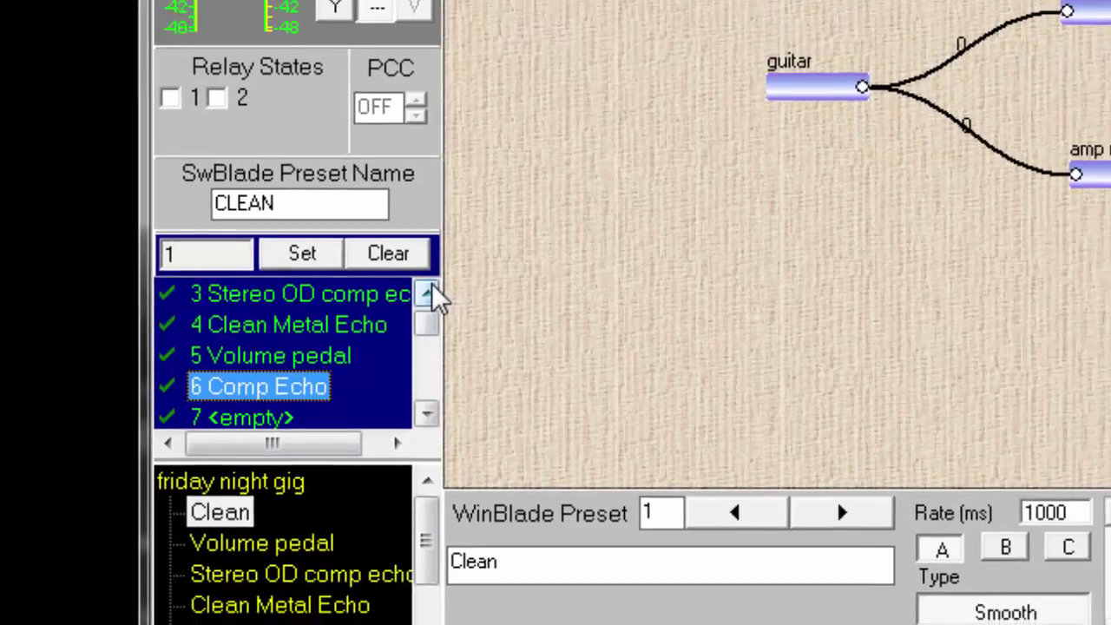
left_click(319, 333)
left_click(318, 333)
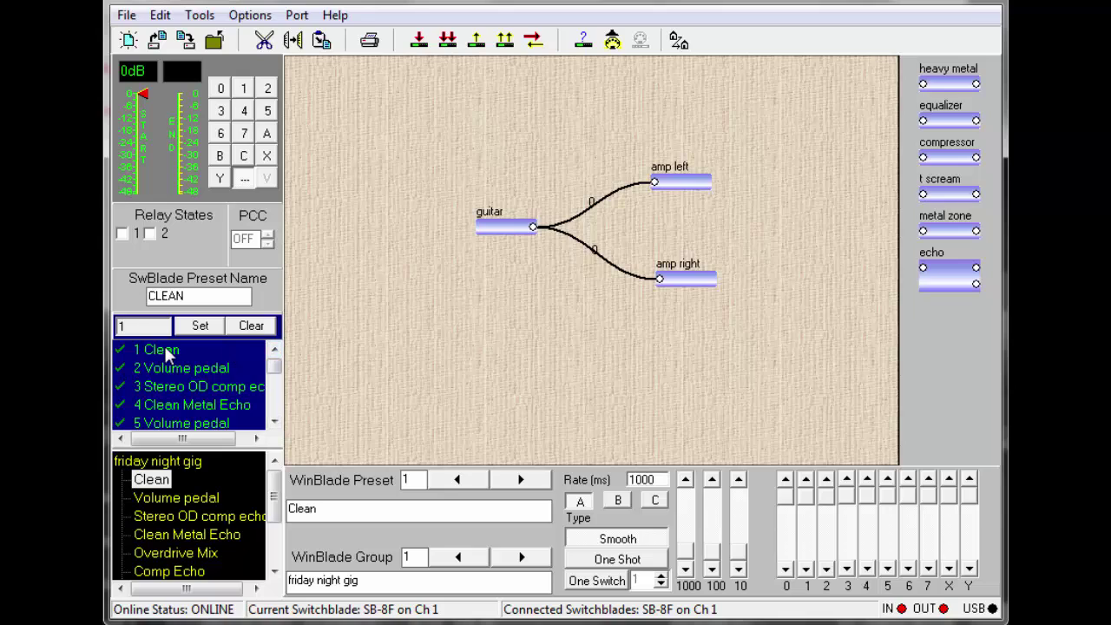
left_click(168, 350)
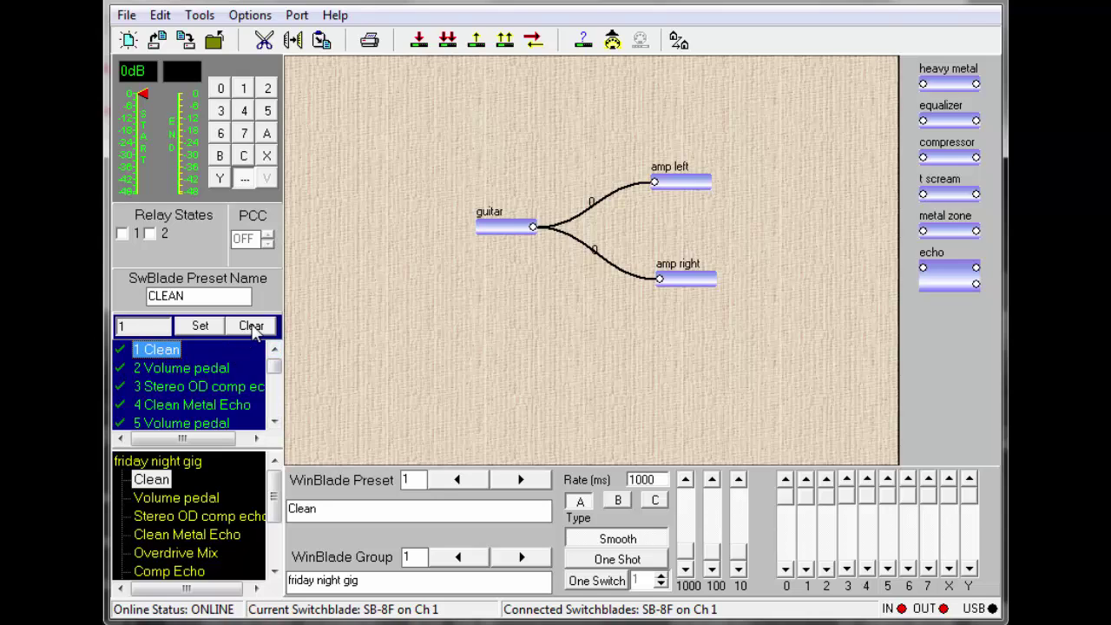
Clear SwitchBlade slot 1, then read Clean back into it from the unit and confirm.
left_click(252, 329)
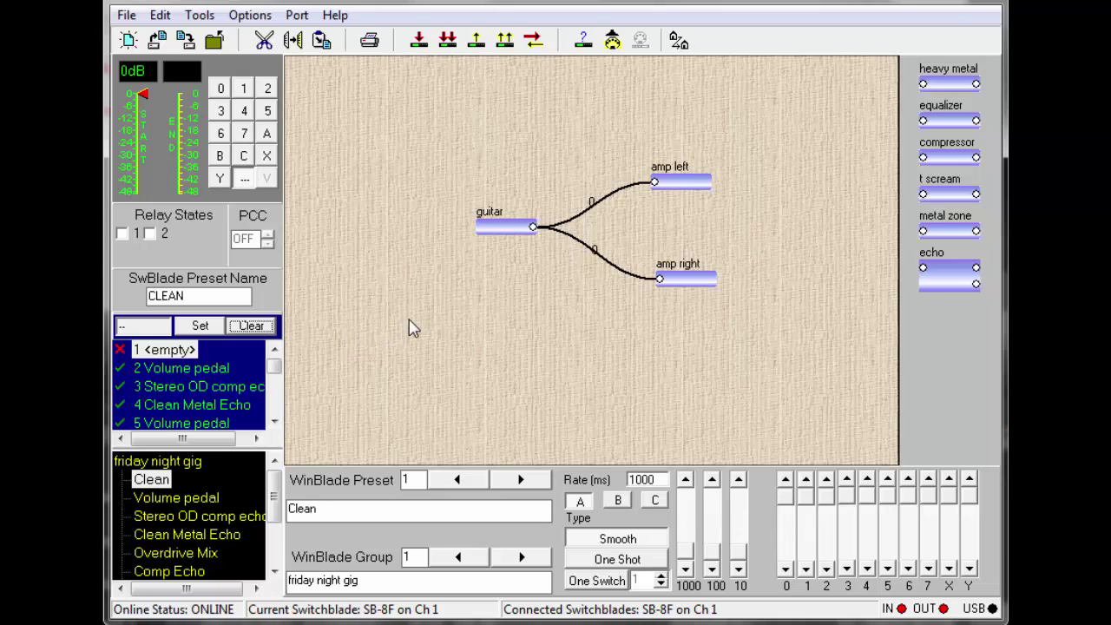
left_click(180, 349)
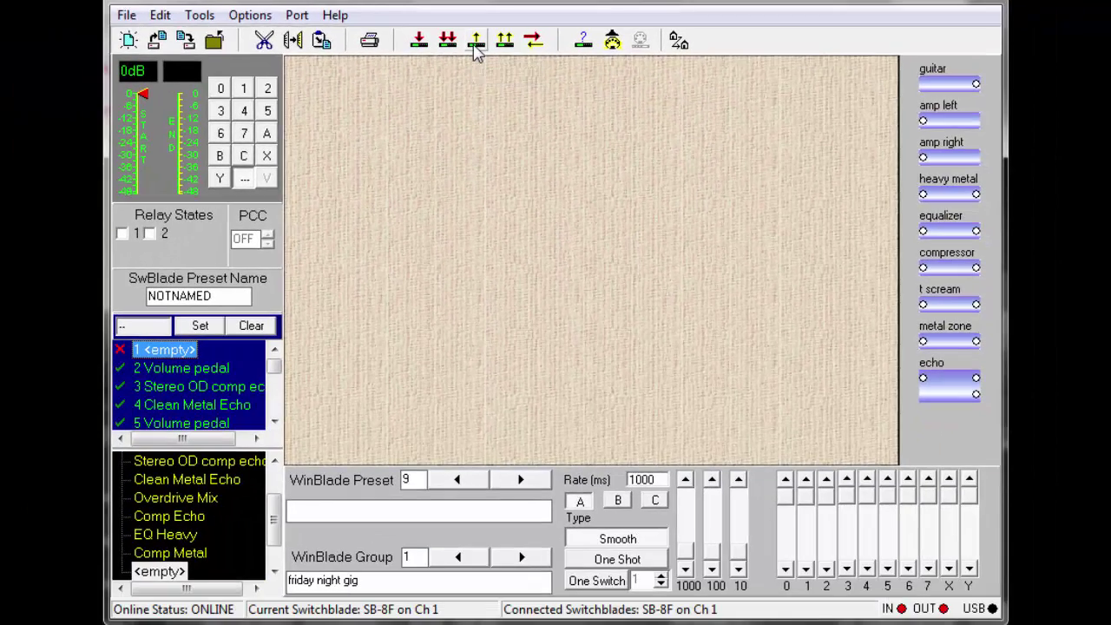
left_click(475, 45)
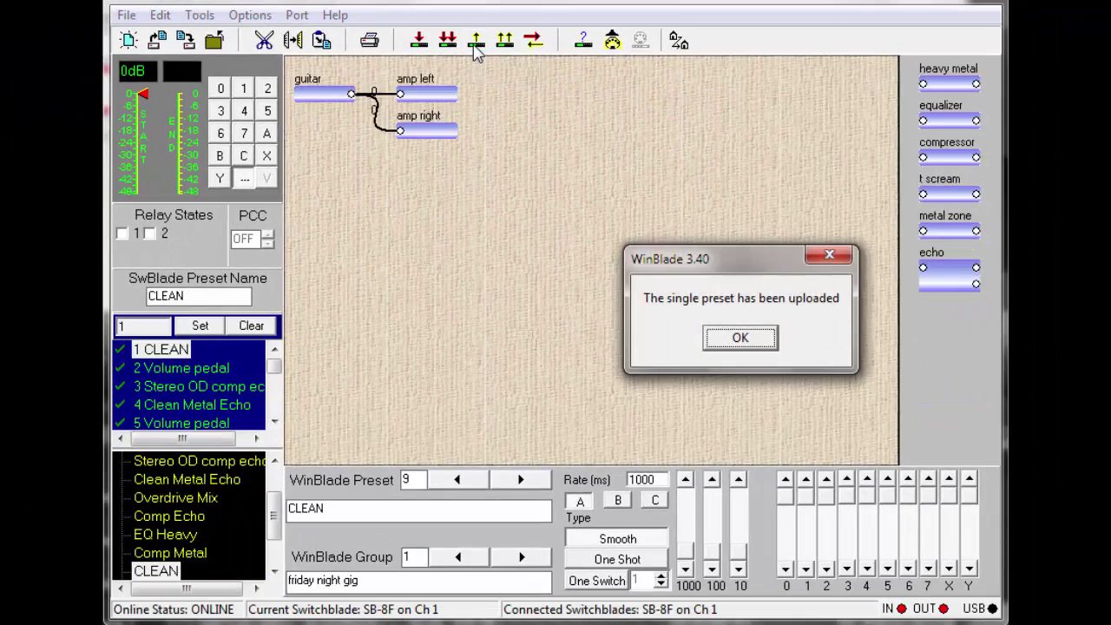
left_click(742, 339)
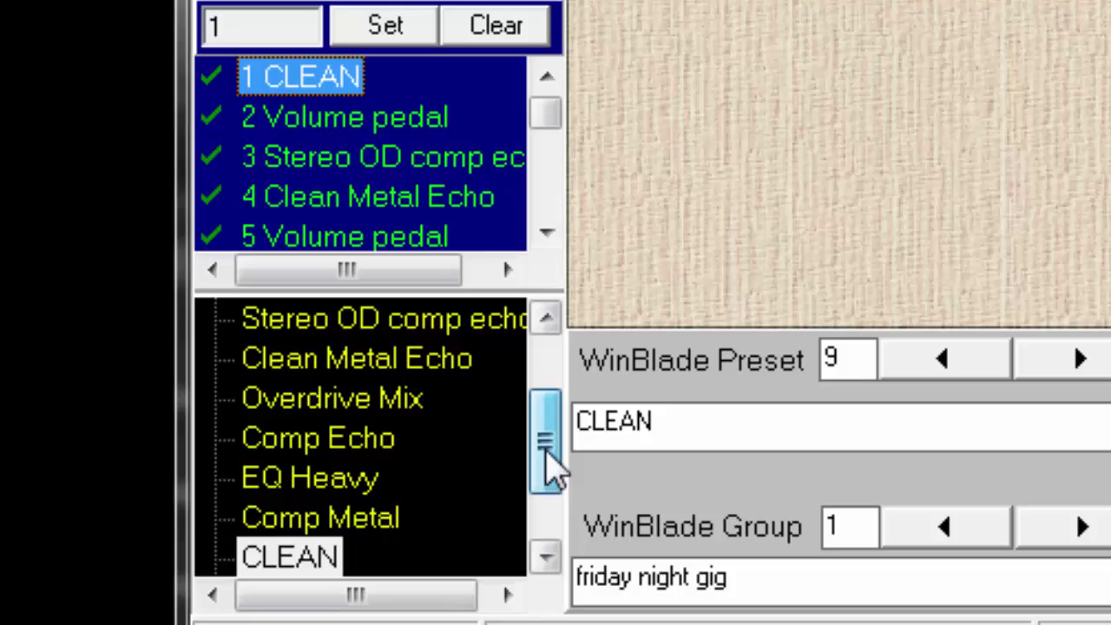
Replace preset 9's name CLEAN with 'My Clean Preset'.
left_click_drag(404, 500, 403, 506)
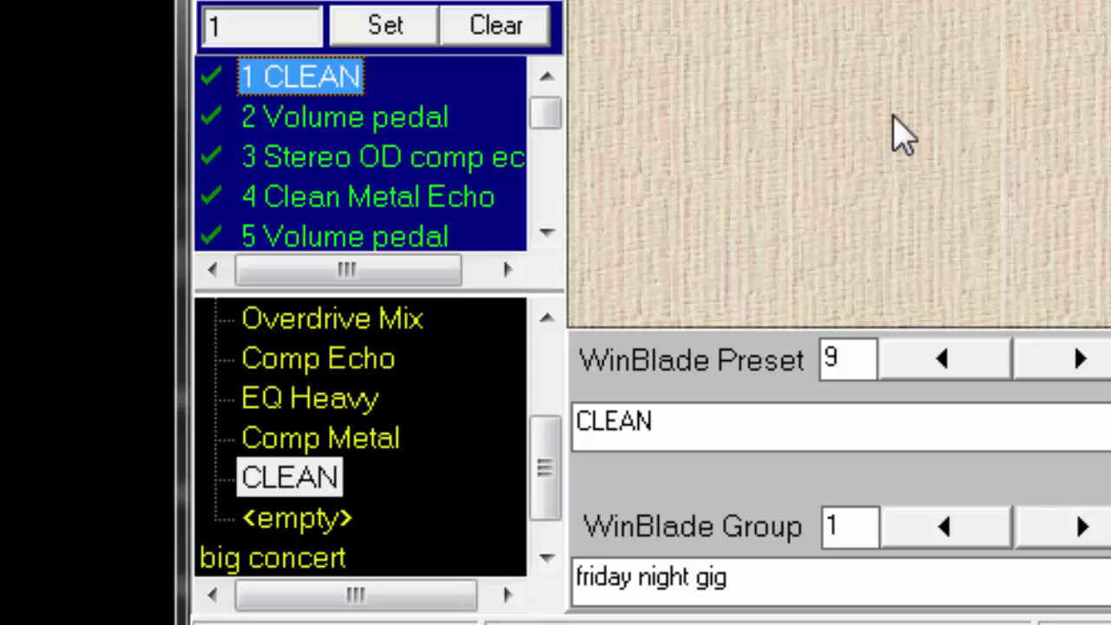
double_click(642, 426)
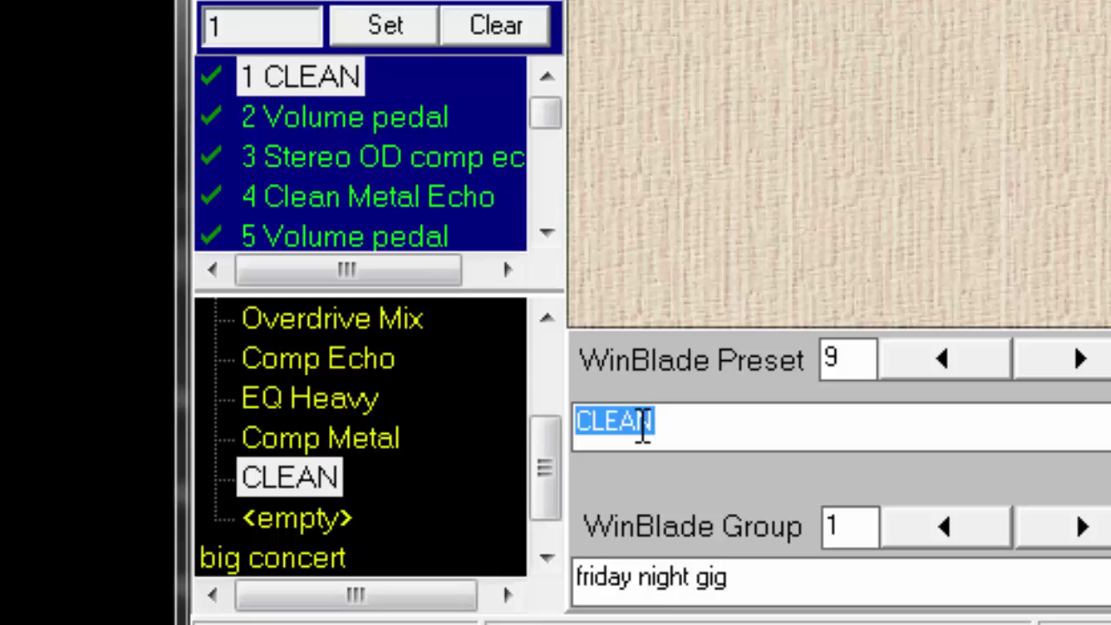
type("My ")
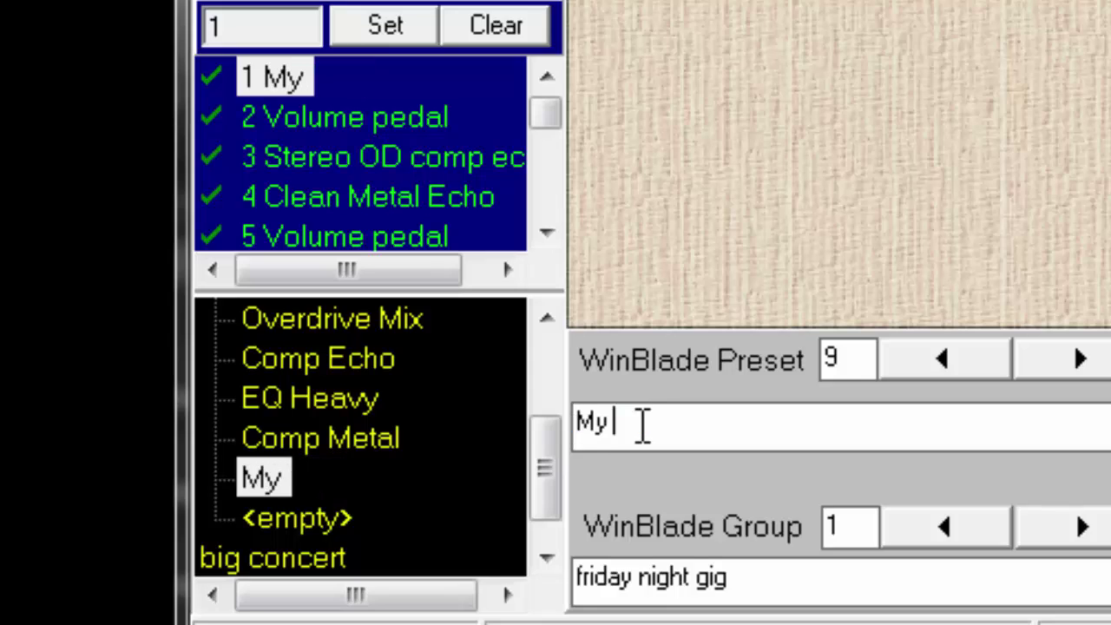
type("Clean Preset")
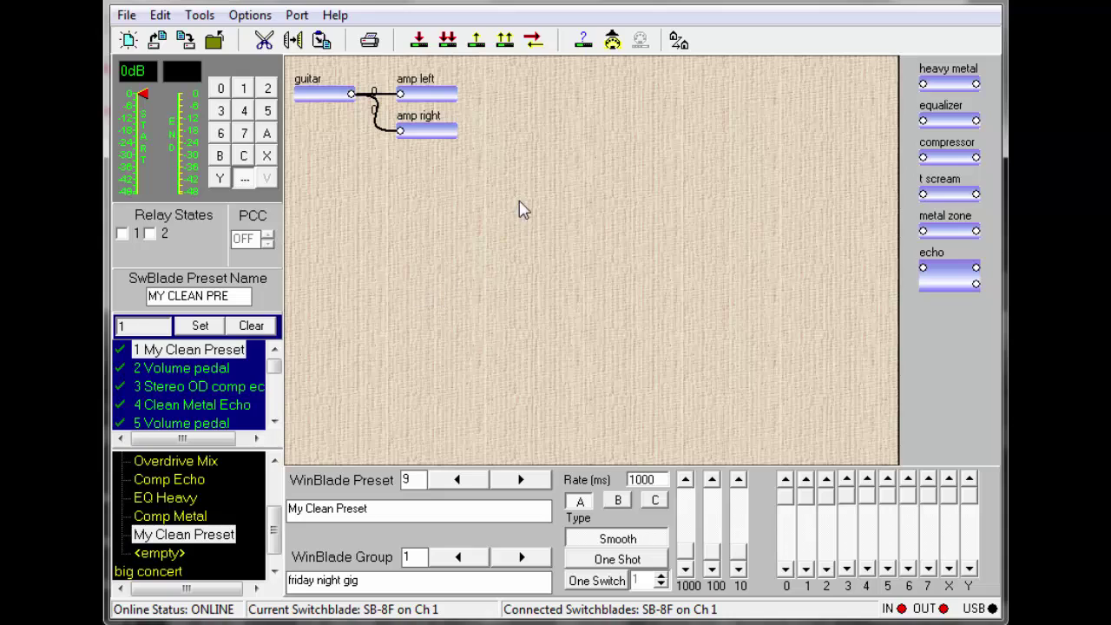
Start Read All Presets, cancel the upload partway, and select SwitchBlade preset 1.
left_click(505, 43)
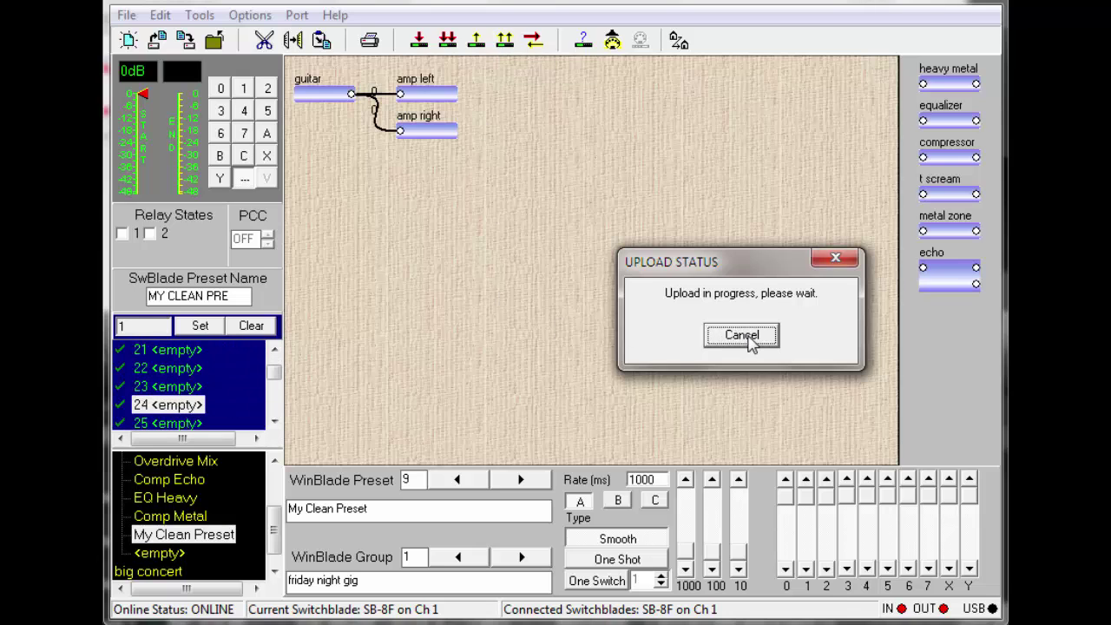
left_click(752, 342)
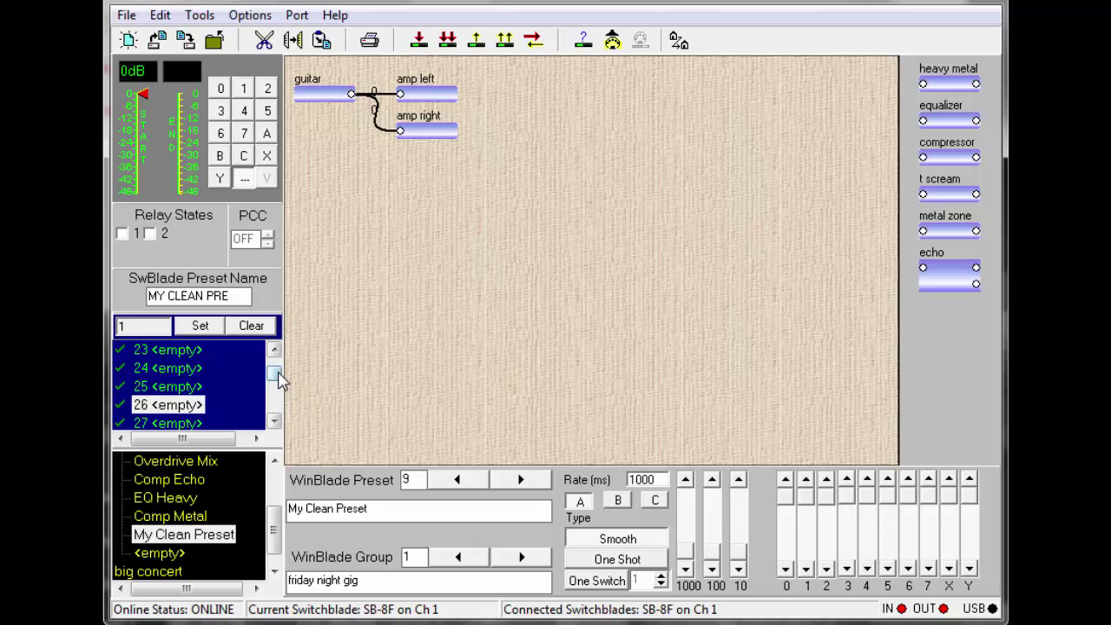
left_click_drag(283, 372, 282, 359)
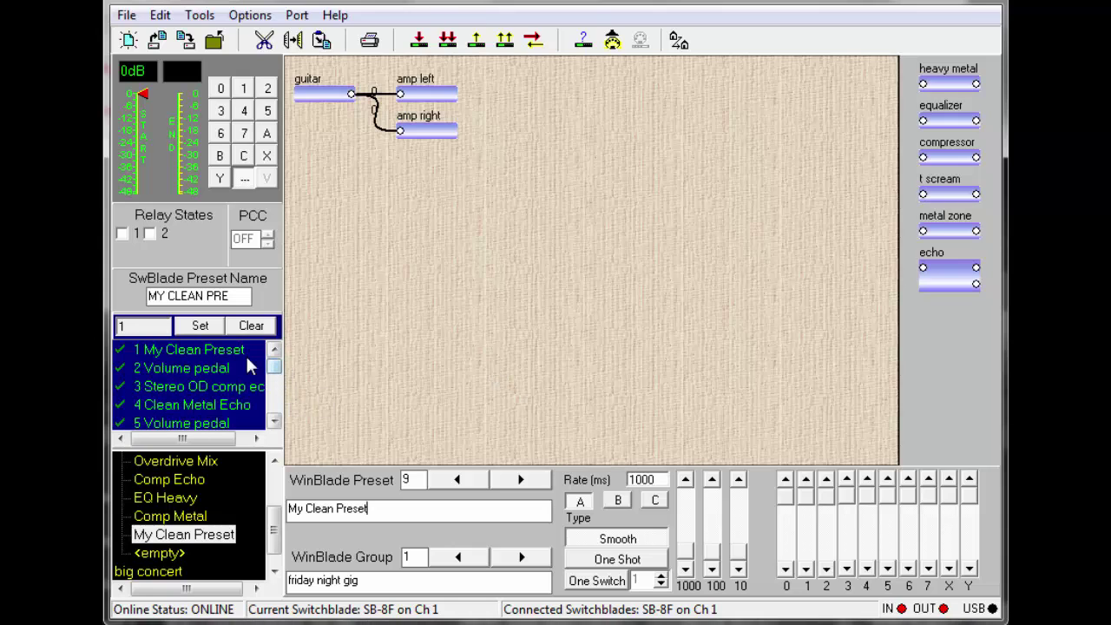
left_click(233, 352)
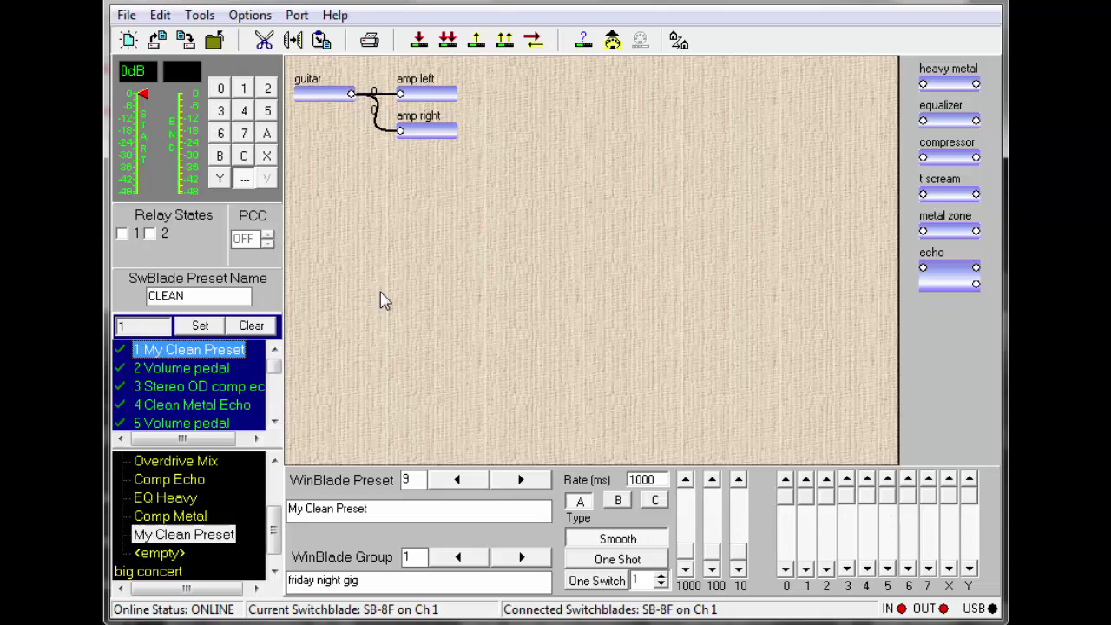
Move the guitar, amp left and amp right blocks, fanning amp left upward and amp right downward.
mouse_move(293, 76)
left_mouse_down()
mouse_move(489, 174)
mouse_move(528, 285)
left_mouse_up()
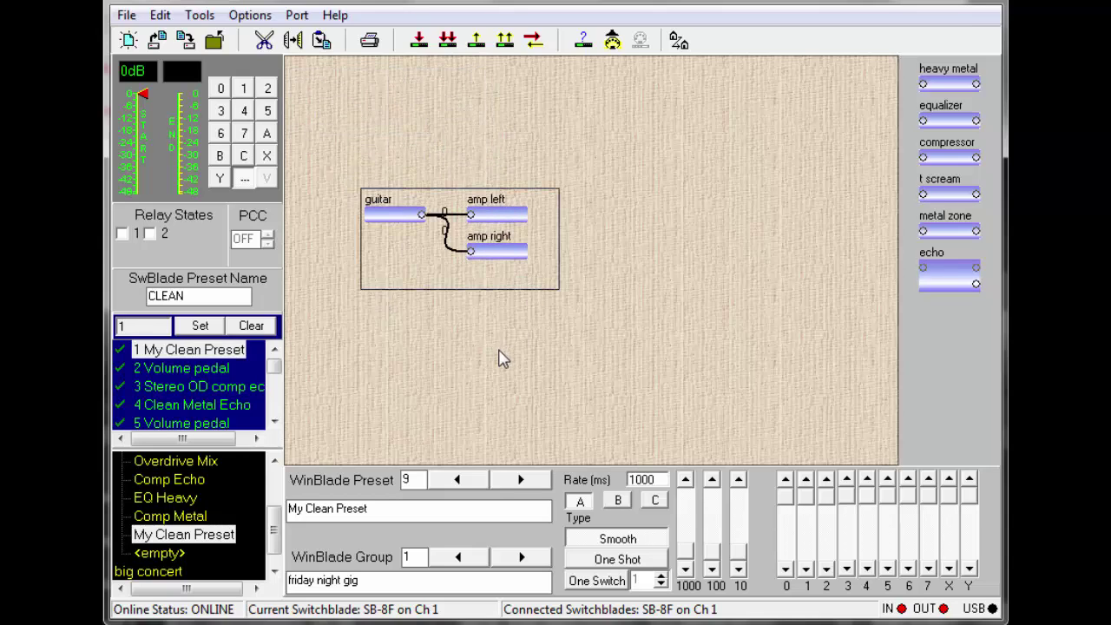
left_click_drag(506, 222, 548, 187)
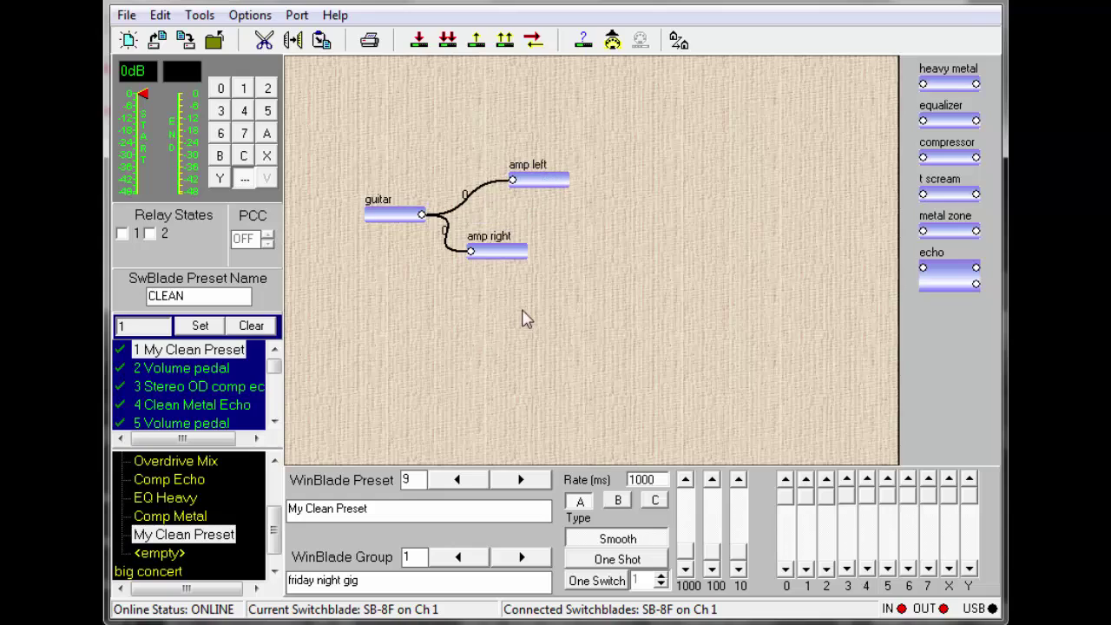
left_click_drag(504, 253, 548, 278)
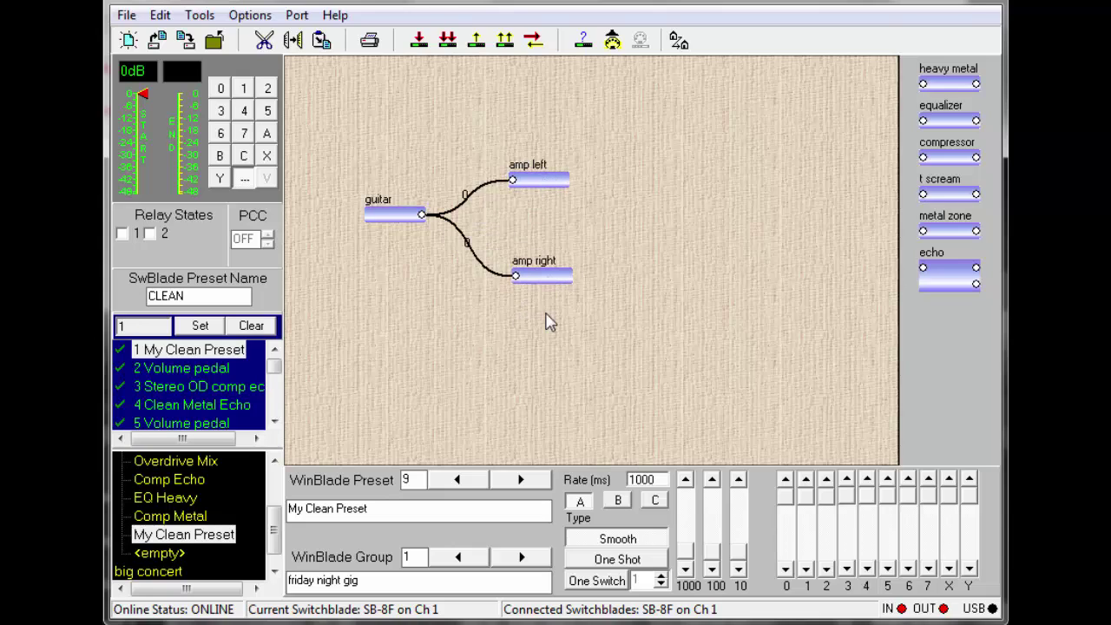
Select and release each wire to tidy its 0 label on both amp connections.
left_click(462, 194)
left_click(454, 219)
left_click(469, 250)
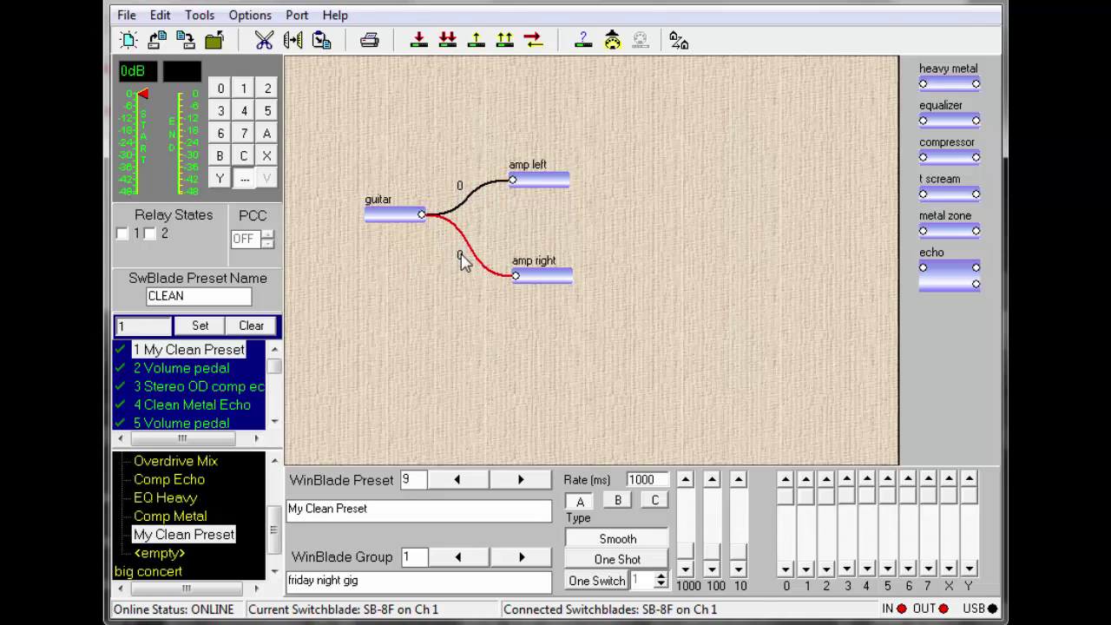
left_click(461, 256)
Put EQ Heavy into SwitchBlade slot 2, run then stop Compare Presets, and open preset 2.
mouse_move(179, 497)
left_mouse_down()
mouse_move(174, 425)
mouse_move(209, 392)
mouse_move(209, 368)
left_mouse_up()
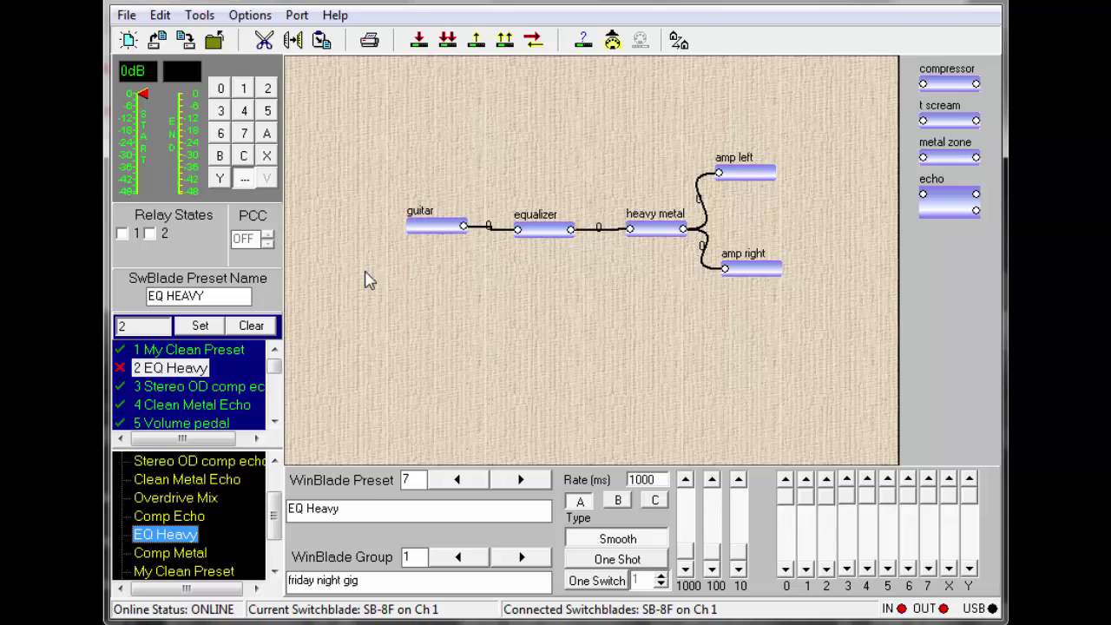
left_click(532, 43)
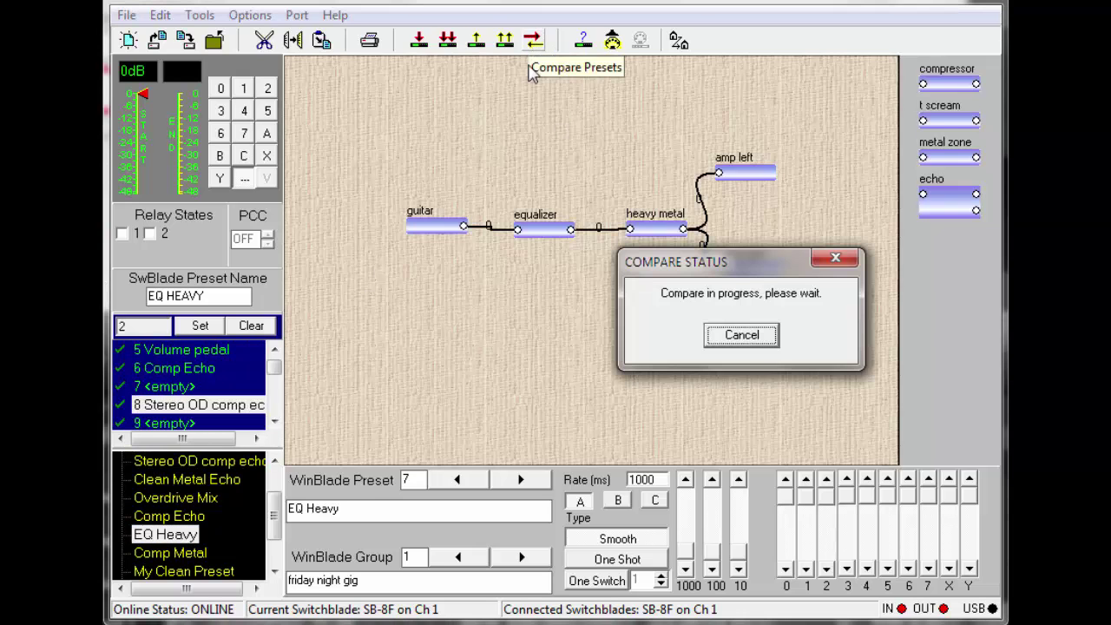
left_click(742, 336)
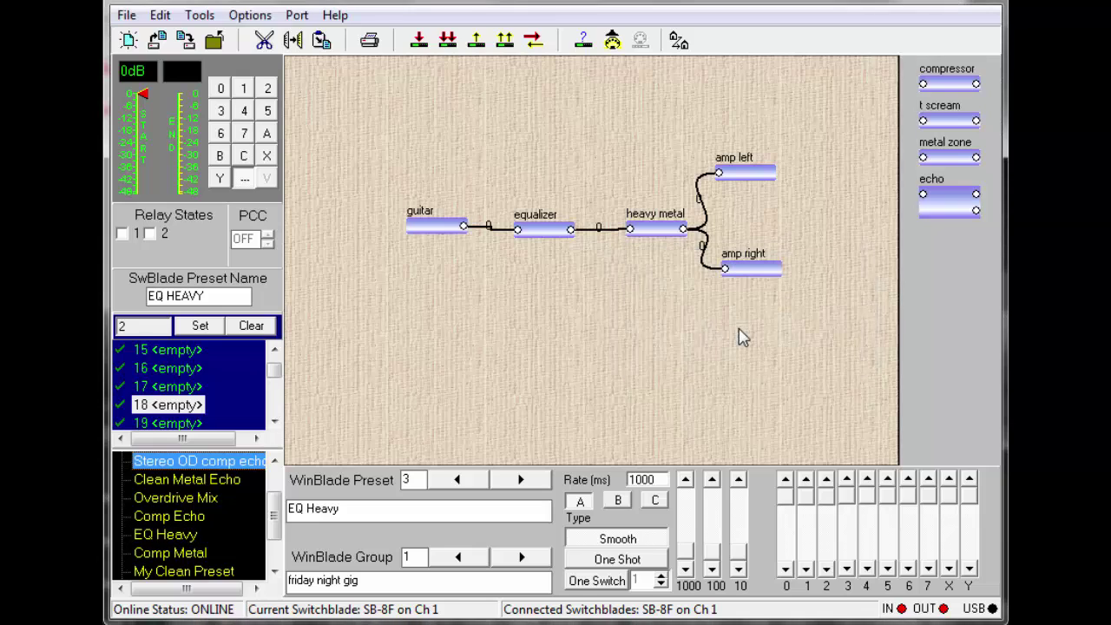
left_click_drag(273, 372, 279, 368)
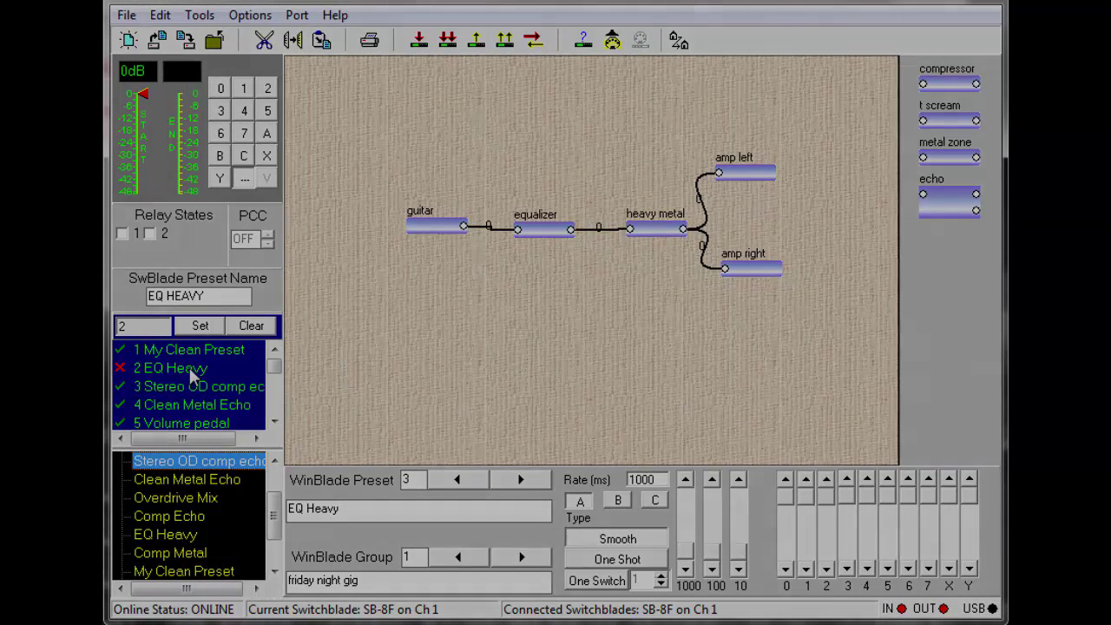
left_click(186, 369)
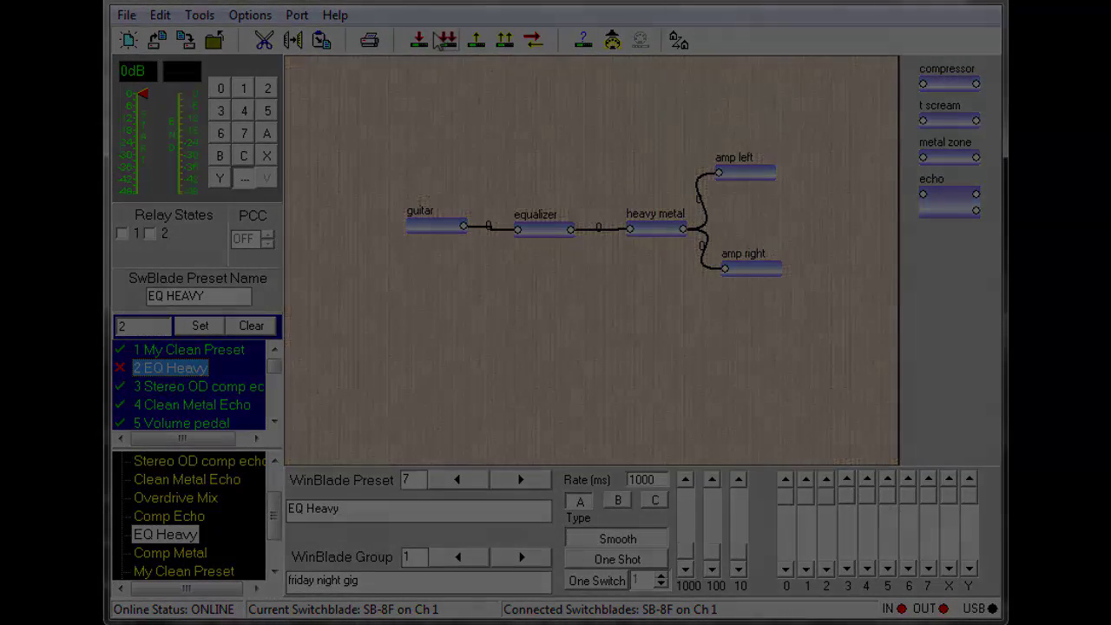